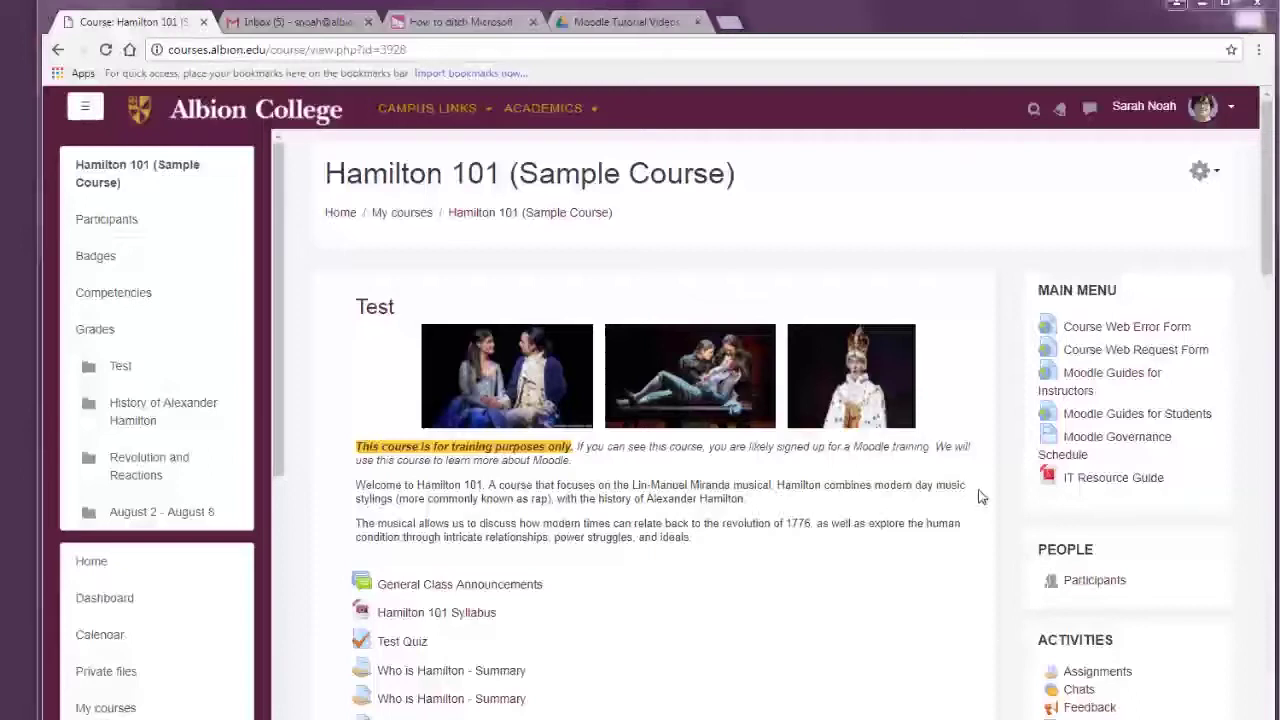
Step: Start a backup of the Hamilton 101 sample course, review the initial backup settings and accept the preset options
{"action": "left_click", "coordinate": [1200, 176]}
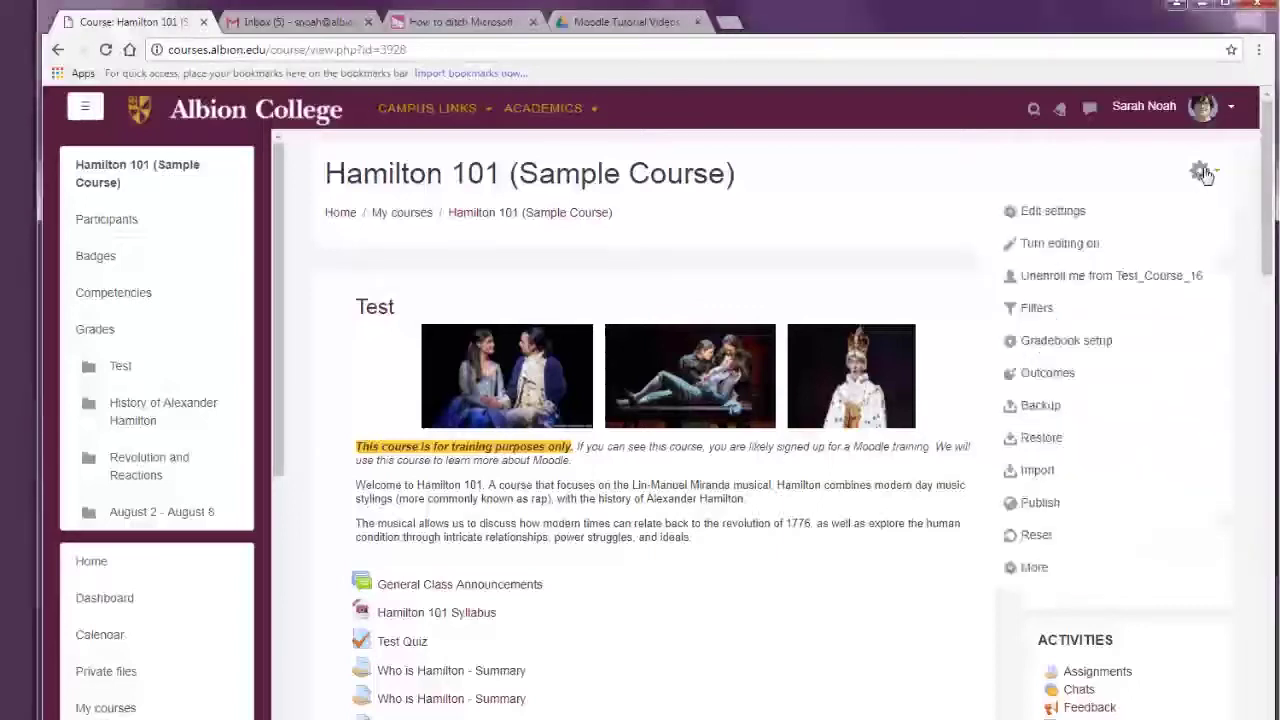
{"action": "left_click", "coordinate": [1040, 406]}
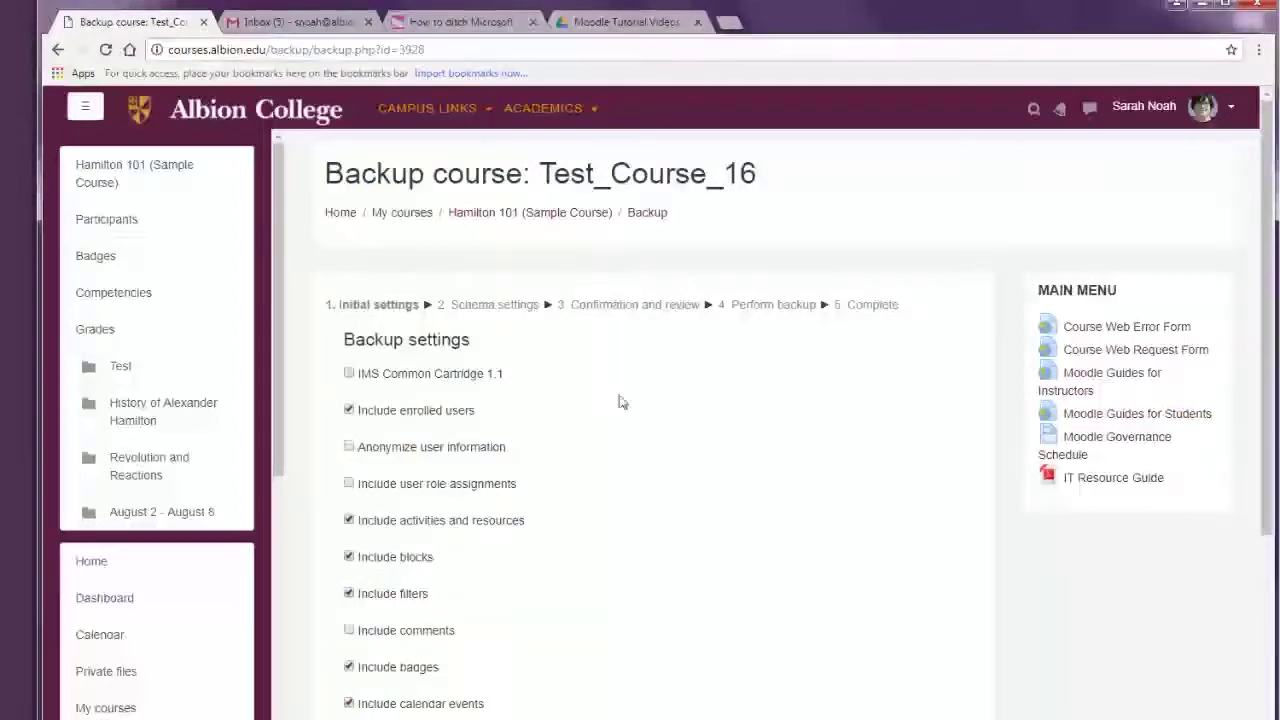
{"action": "scroll", "coordinate": [606, 431], "scroll_direction": "down", "scroll_amount": 1}
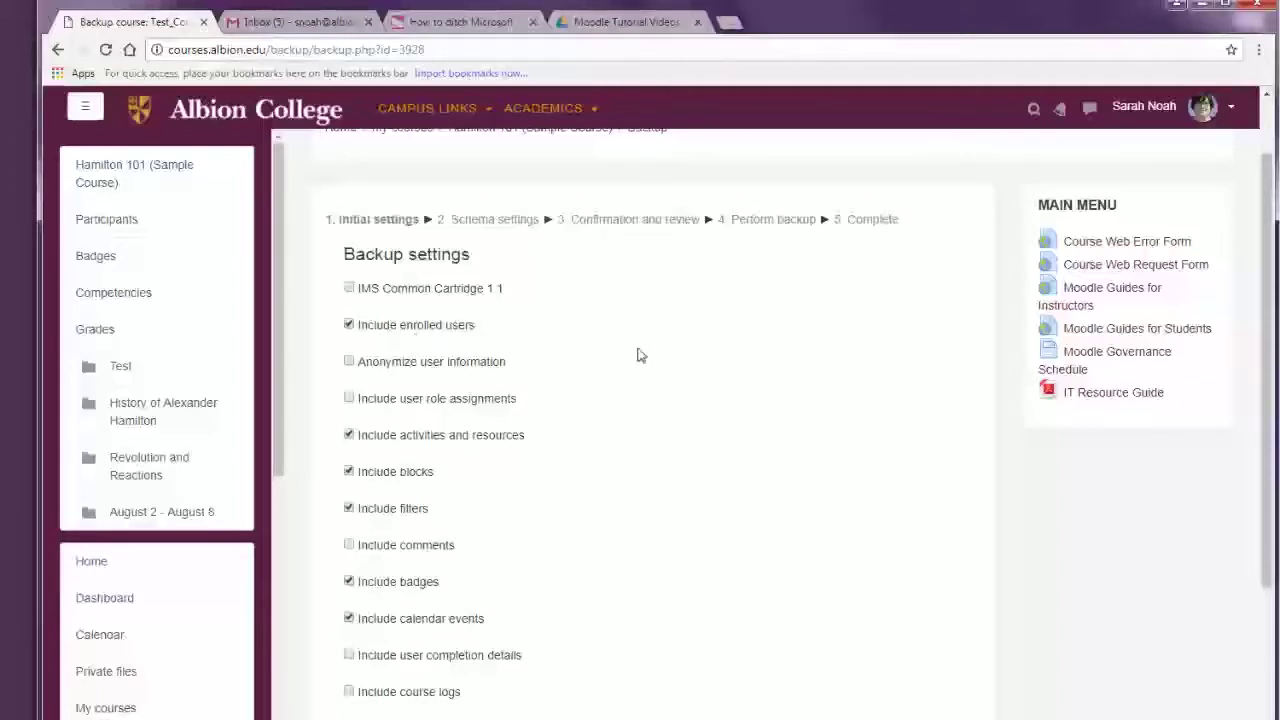
{"action": "scroll", "coordinate": [637, 354], "scroll_direction": "down", "scroll_amount": 1}
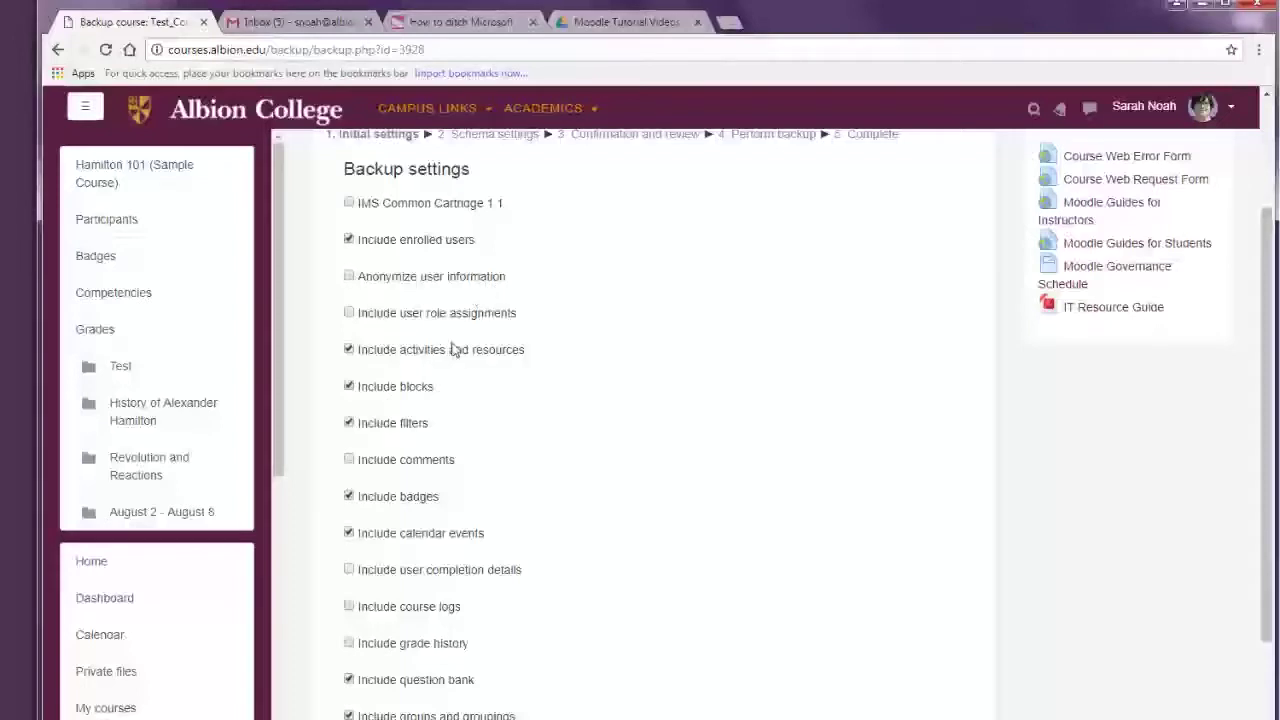
{"action": "scroll", "coordinate": [545, 480], "scroll_direction": "down", "scroll_amount": 1}
{"action": "scroll", "coordinate": [540, 478], "scroll_direction": "down", "scroll_amount": 1}
{"action": "scroll", "coordinate": [550, 500], "scroll_direction": "up", "scroll_amount": 3}
{"action": "scroll", "coordinate": [548, 505], "scroll_direction": "down", "scroll_amount": 3}
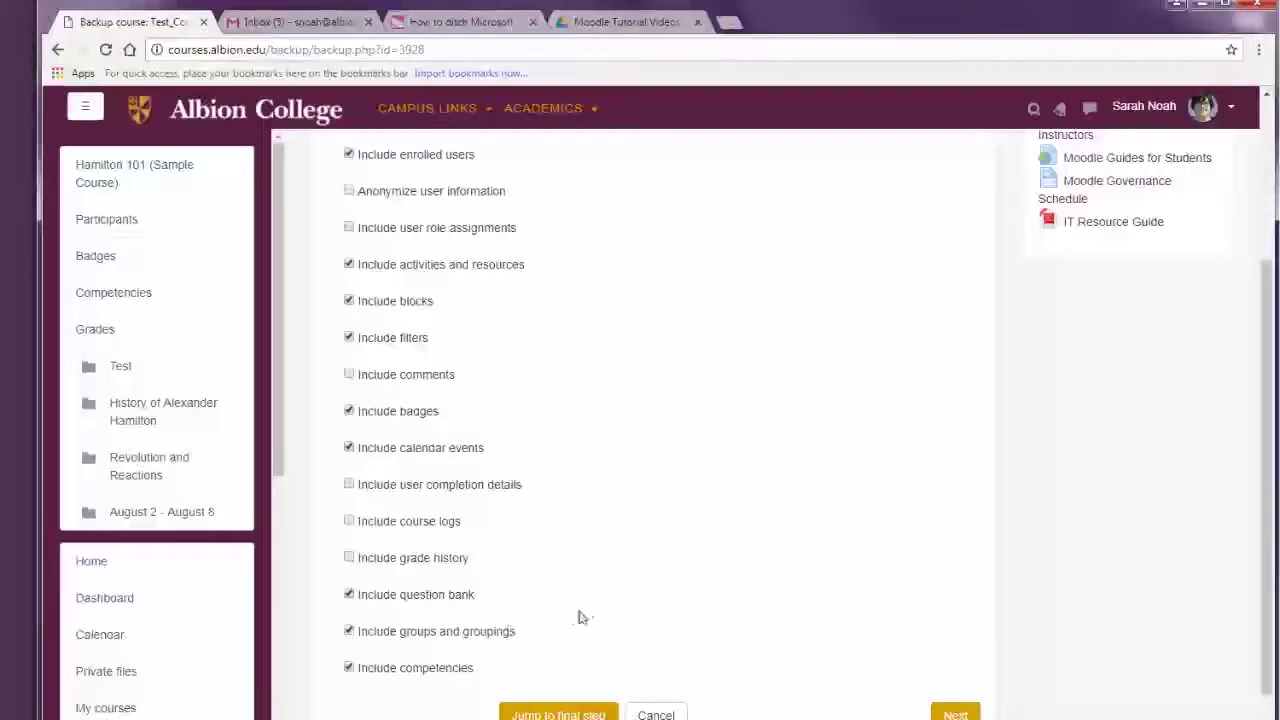
{"action": "scroll", "coordinate": [591, 615], "scroll_direction": "down", "scroll_amount": 1}
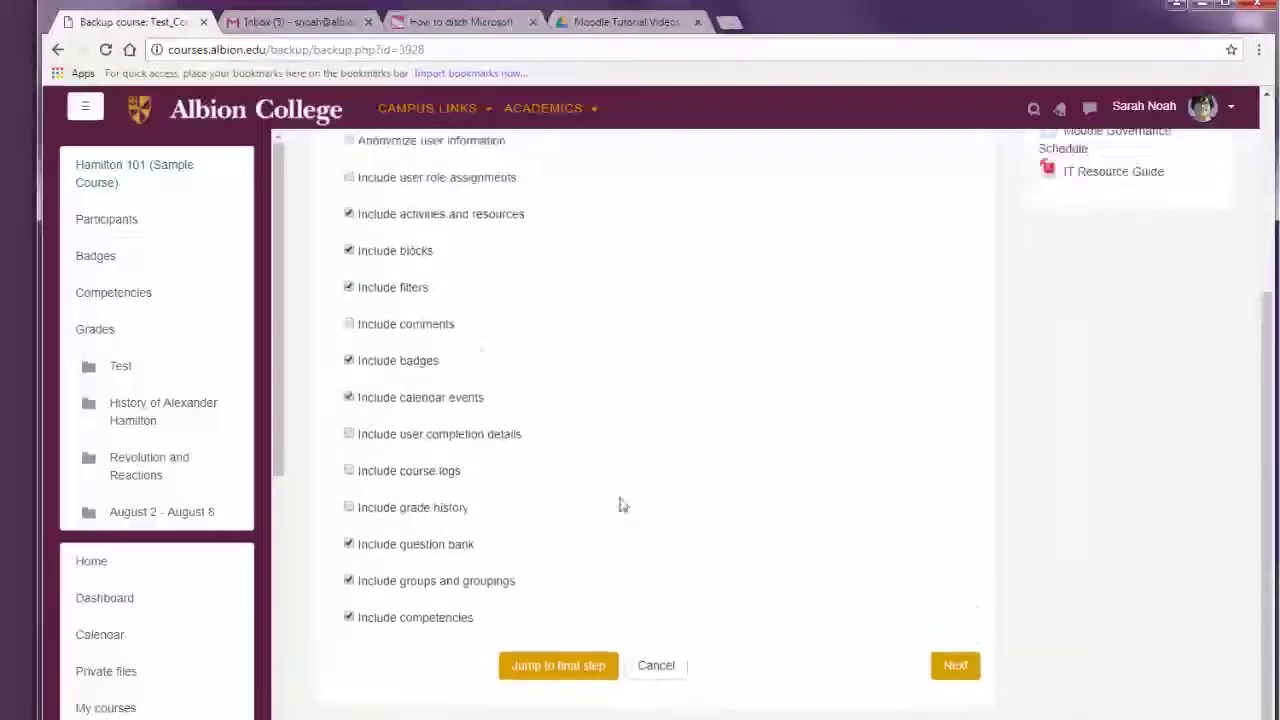
{"action": "scroll", "coordinate": [620, 503], "scroll_direction": "up", "scroll_amount": 2}
{"action": "scroll", "coordinate": [502, 510], "scroll_direction": "down", "scroll_amount": 2}
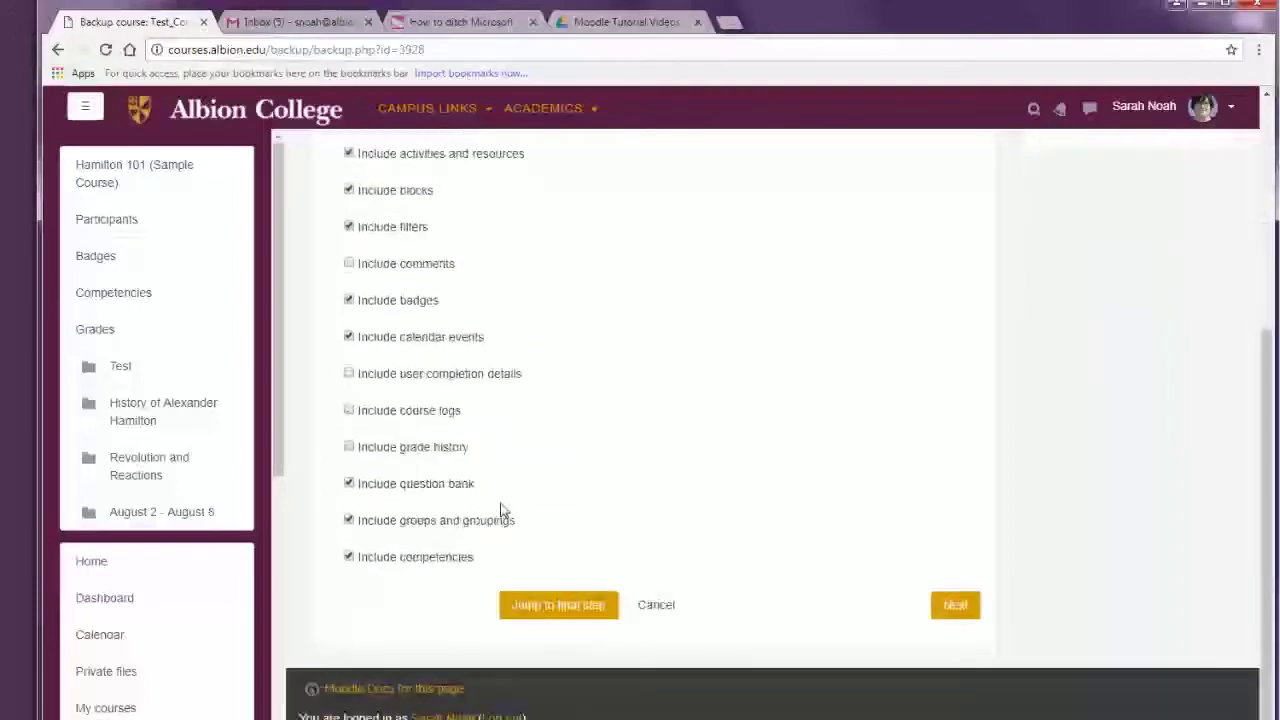
{"action": "left_click", "coordinate": [953, 606]}
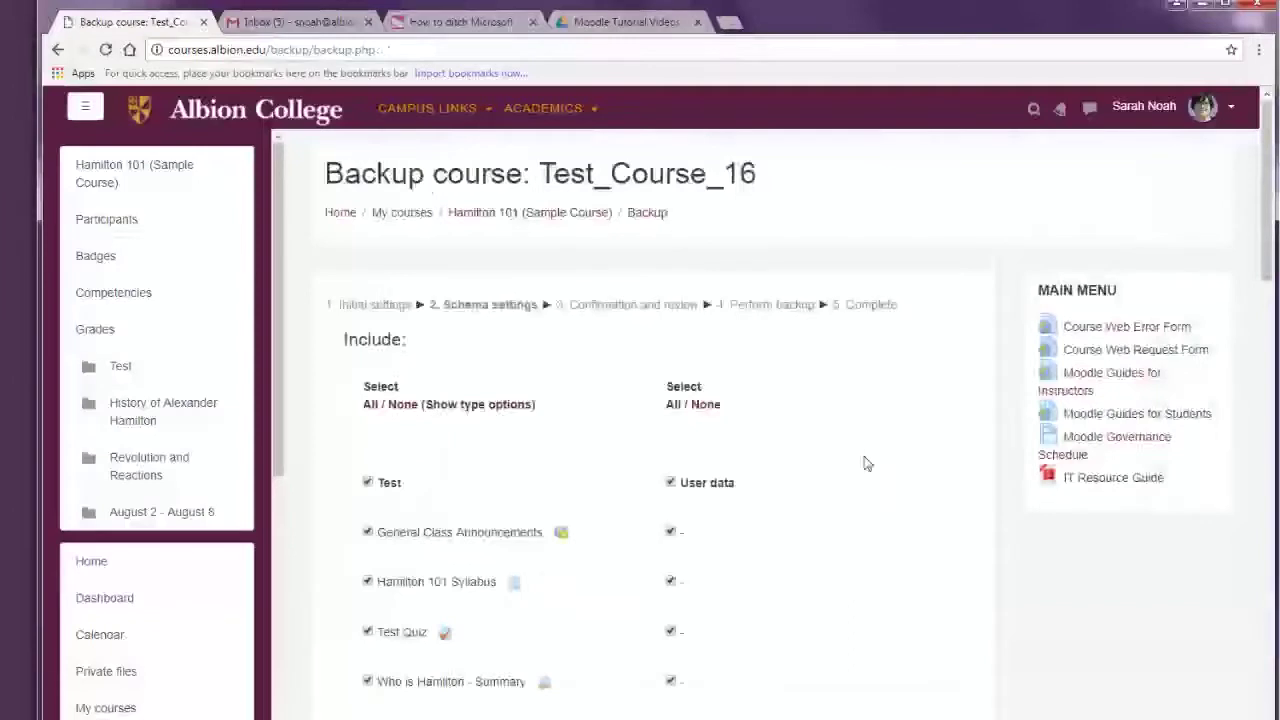
Step: Review the schema settings and accept them with all sections, including Test, and their user data selected for the backup
{"action": "scroll", "coordinate": [857, 458], "scroll_direction": "down", "scroll_amount": 2}
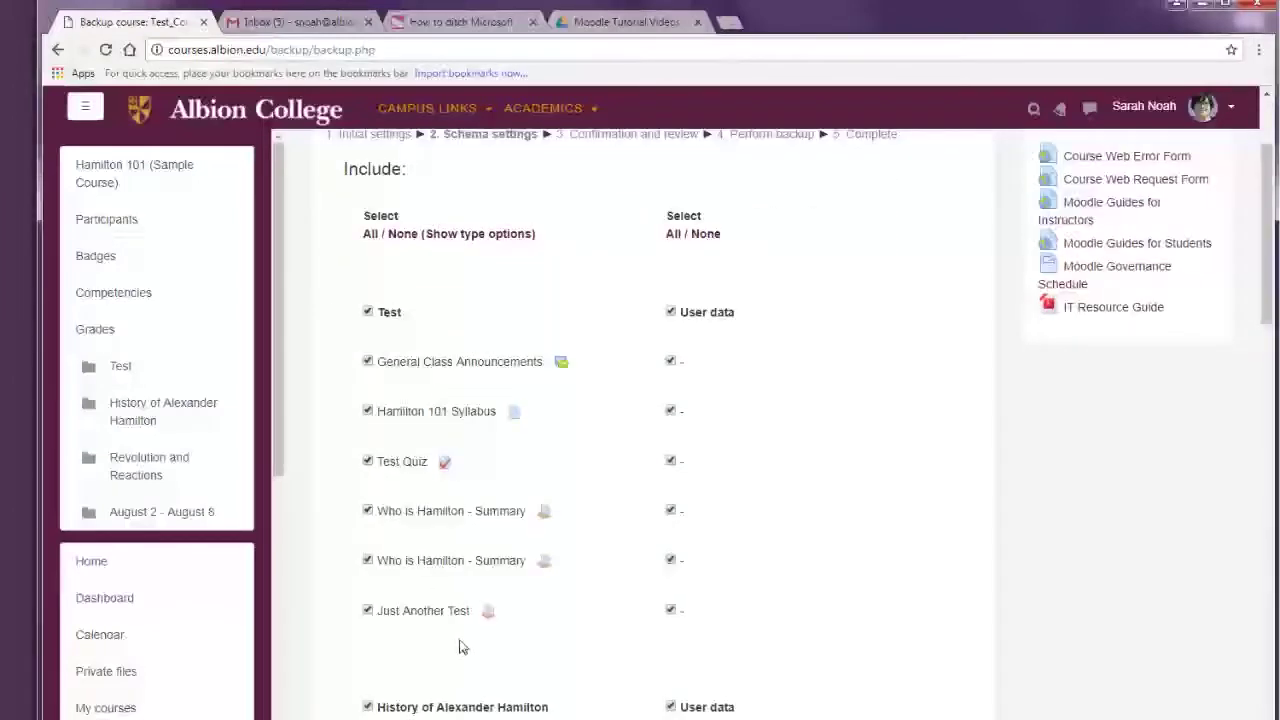
{"action": "scroll", "coordinate": [464, 648], "scroll_direction": "down", "scroll_amount": 1}
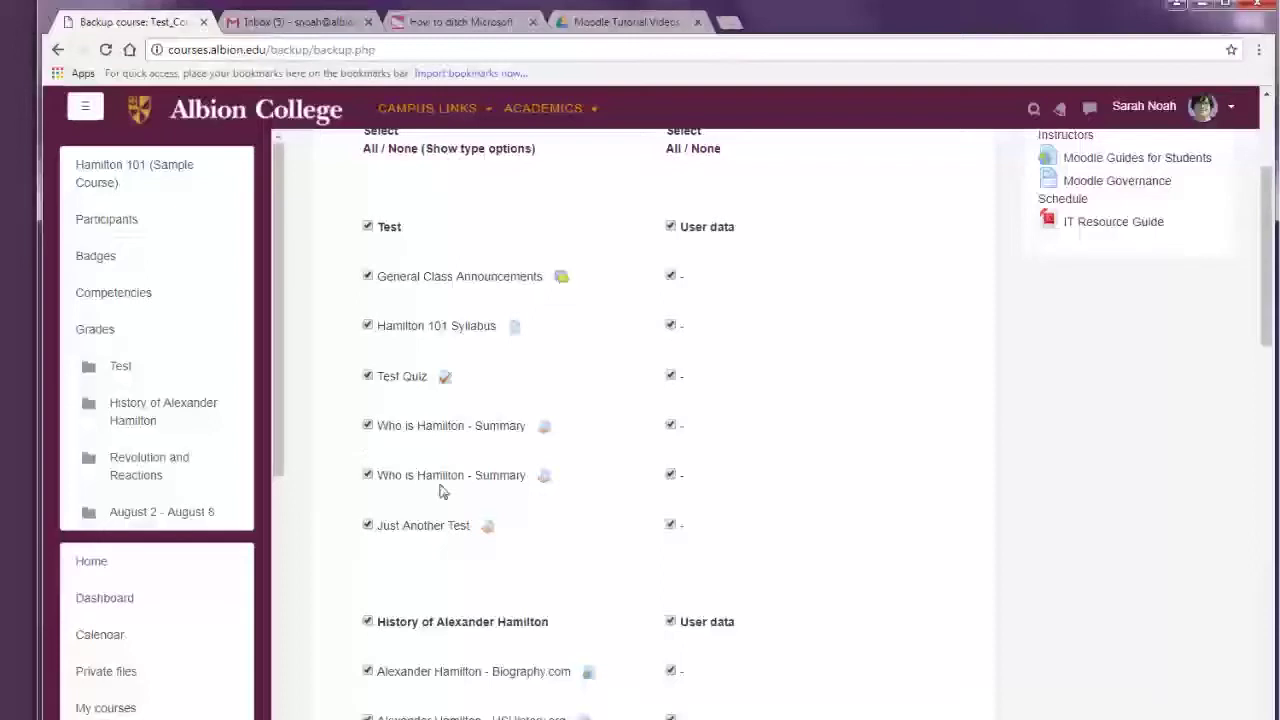
{"action": "left_click", "coordinate": [367, 226]}
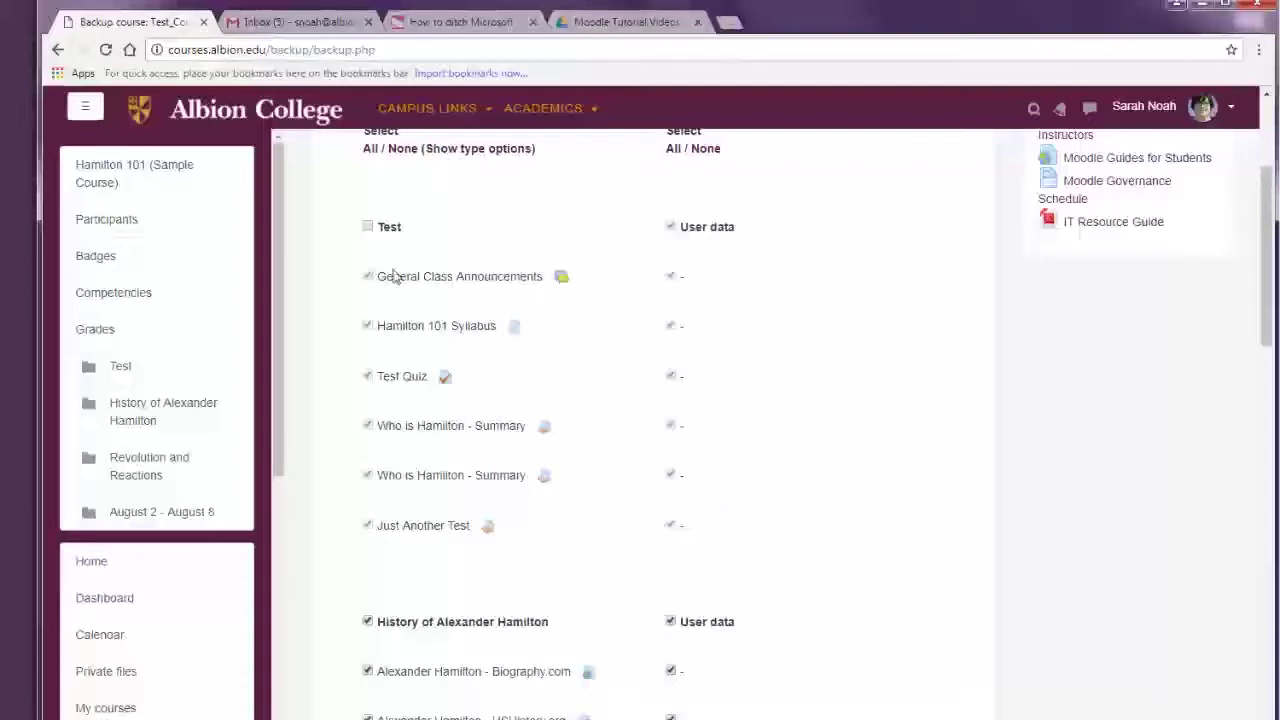
{"action": "left_click", "coordinate": [367, 226]}
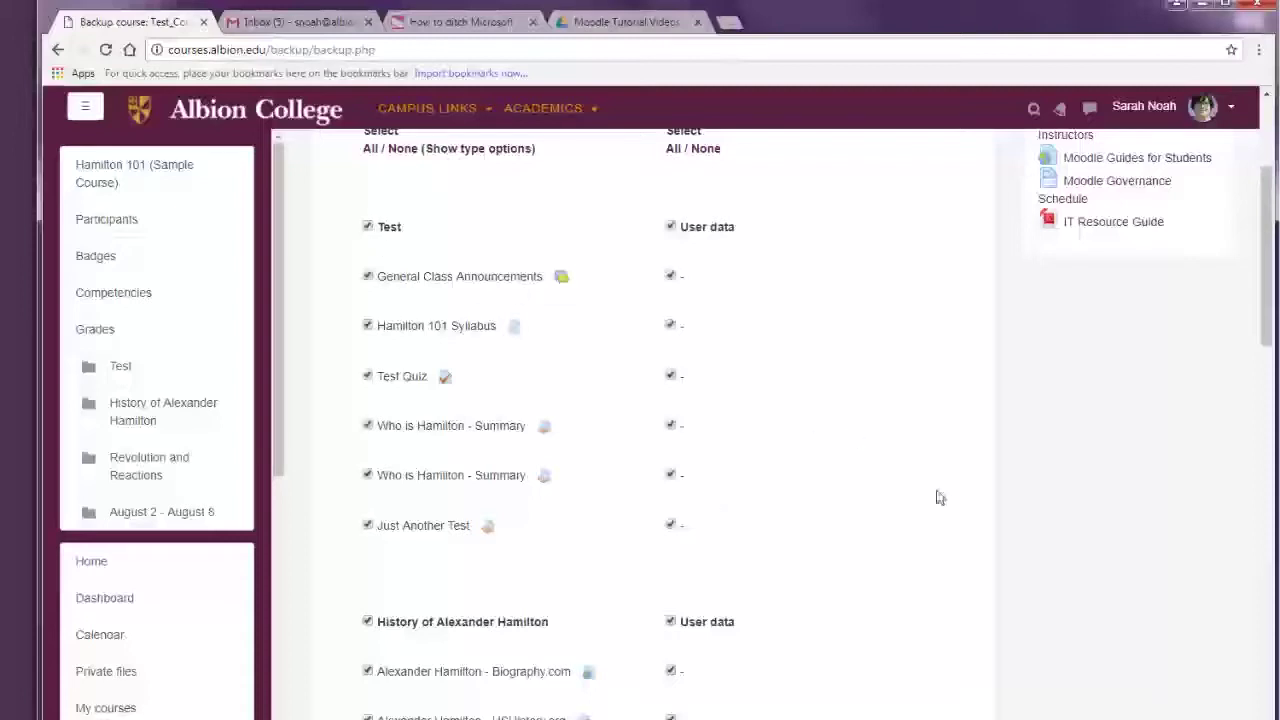
{"action": "scroll", "coordinate": [905, 455], "scroll_direction": "up", "scroll_amount": 3}
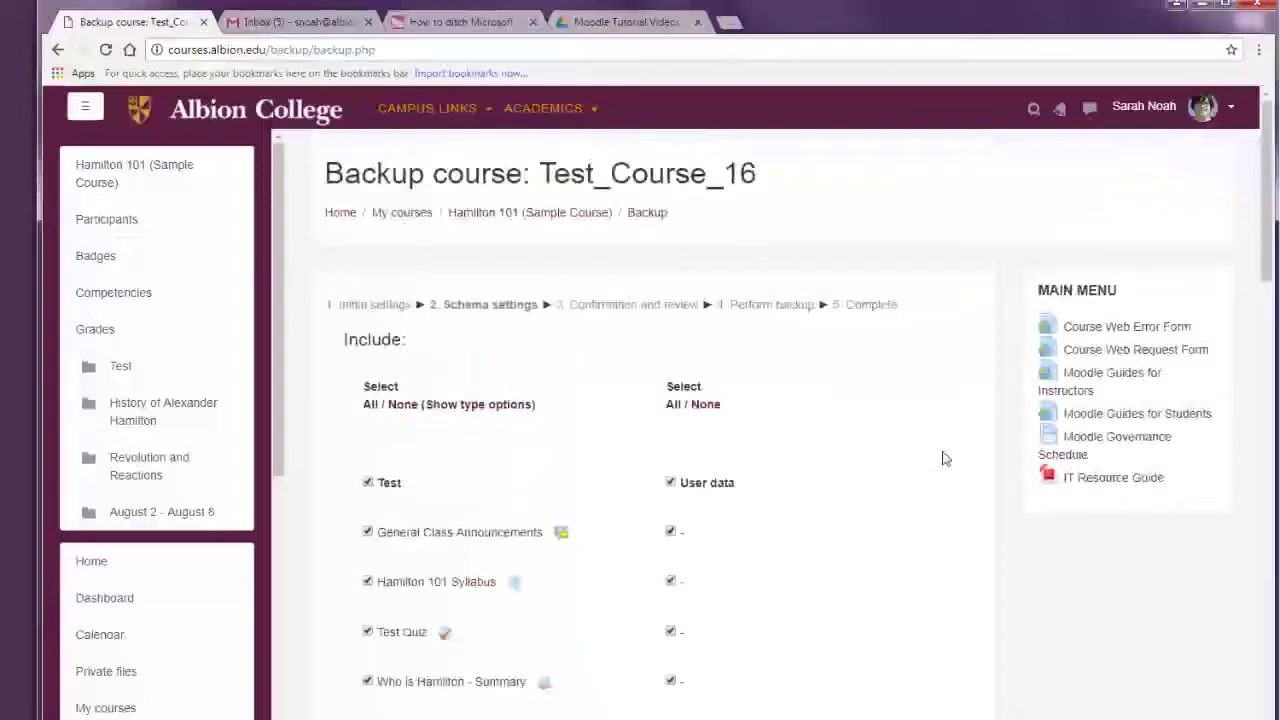
{"action": "scroll", "coordinate": [943, 457], "scroll_direction": "down", "scroll_amount": 4}
{"action": "scroll", "coordinate": [817, 577], "scroll_direction": "down", "scroll_amount": 10}
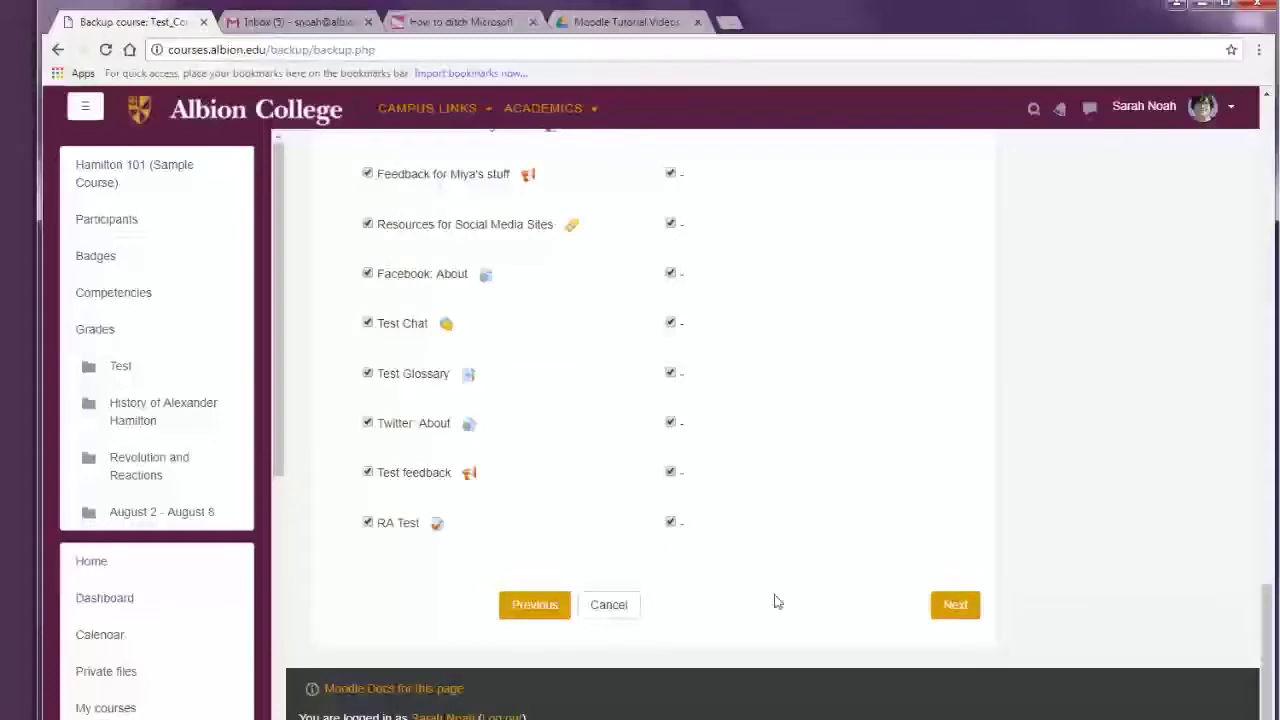
{"action": "left_click", "coordinate": [955, 606]}
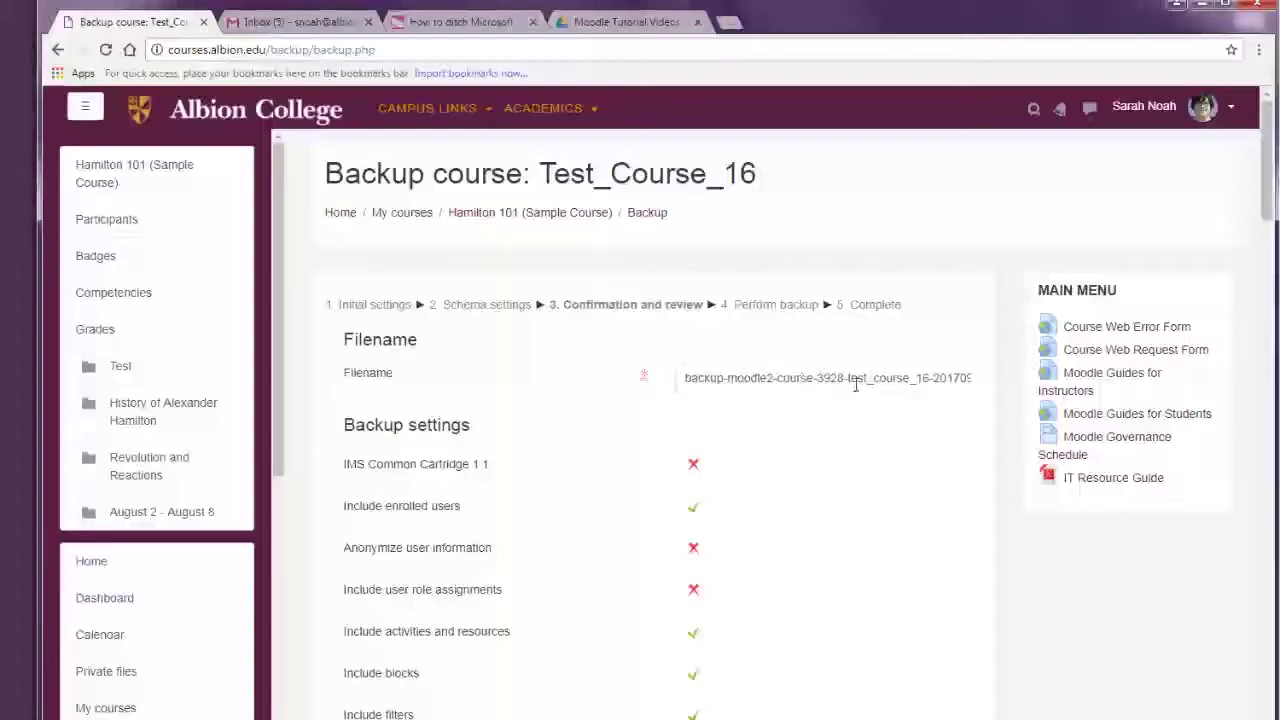
Step: Check the preset backup filename and the list of included items, and perform the backup
{"action": "left_click_drag", "start_coordinate": [845, 377], "coordinate": [917, 378]}
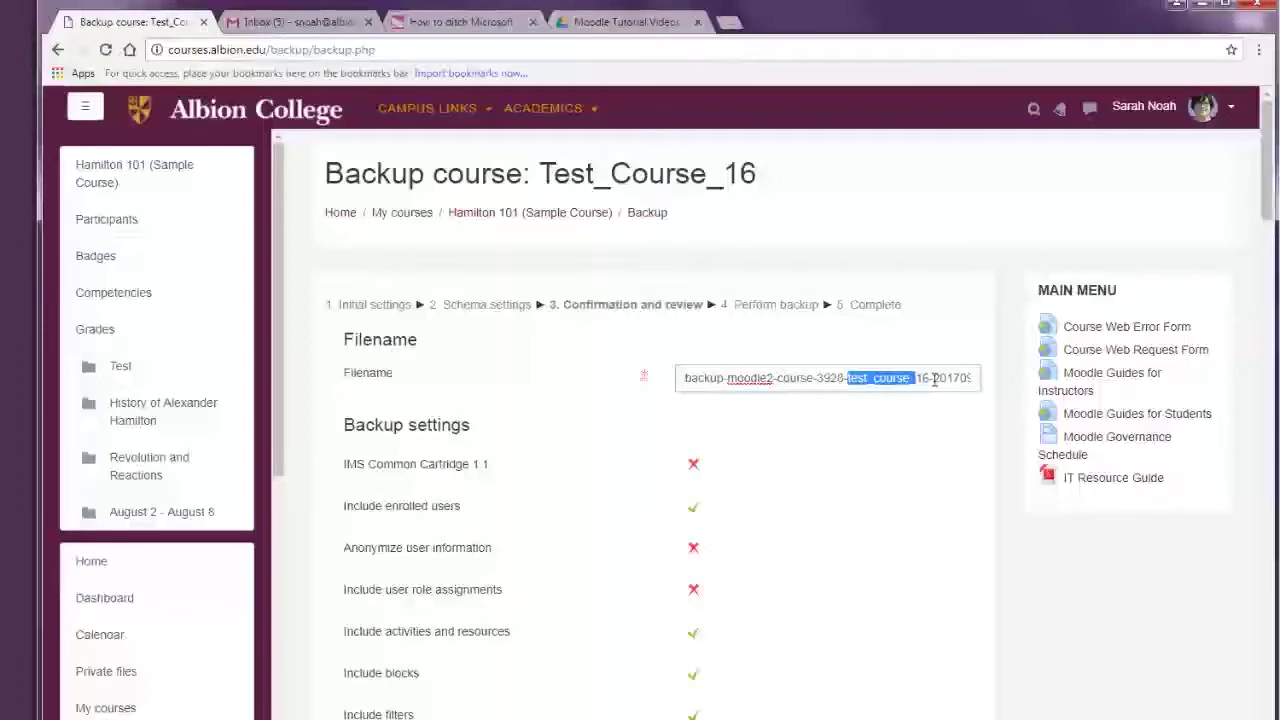
{"action": "left_click_drag", "start_coordinate": [922, 378], "coordinate": [971, 380]}
{"action": "left_click", "coordinate": [972, 390]}
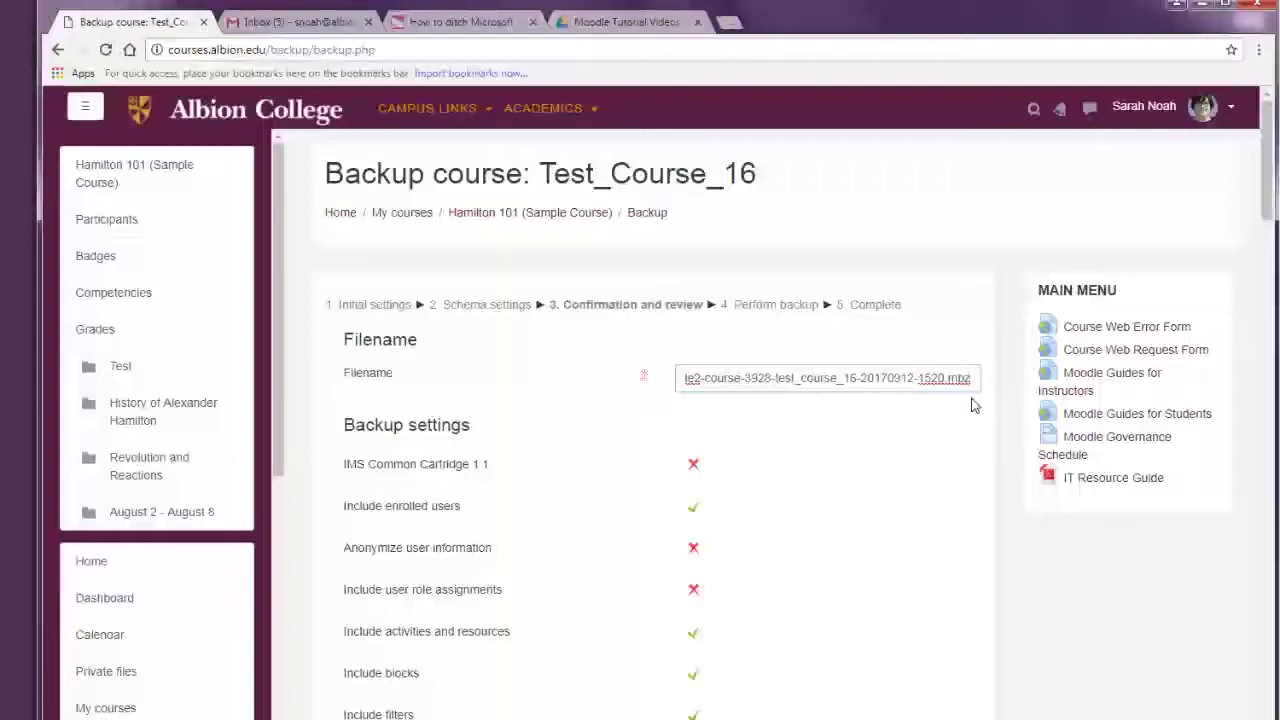
{"action": "scroll", "coordinate": [924, 513], "scroll_direction": "down", "scroll_amount": 15}
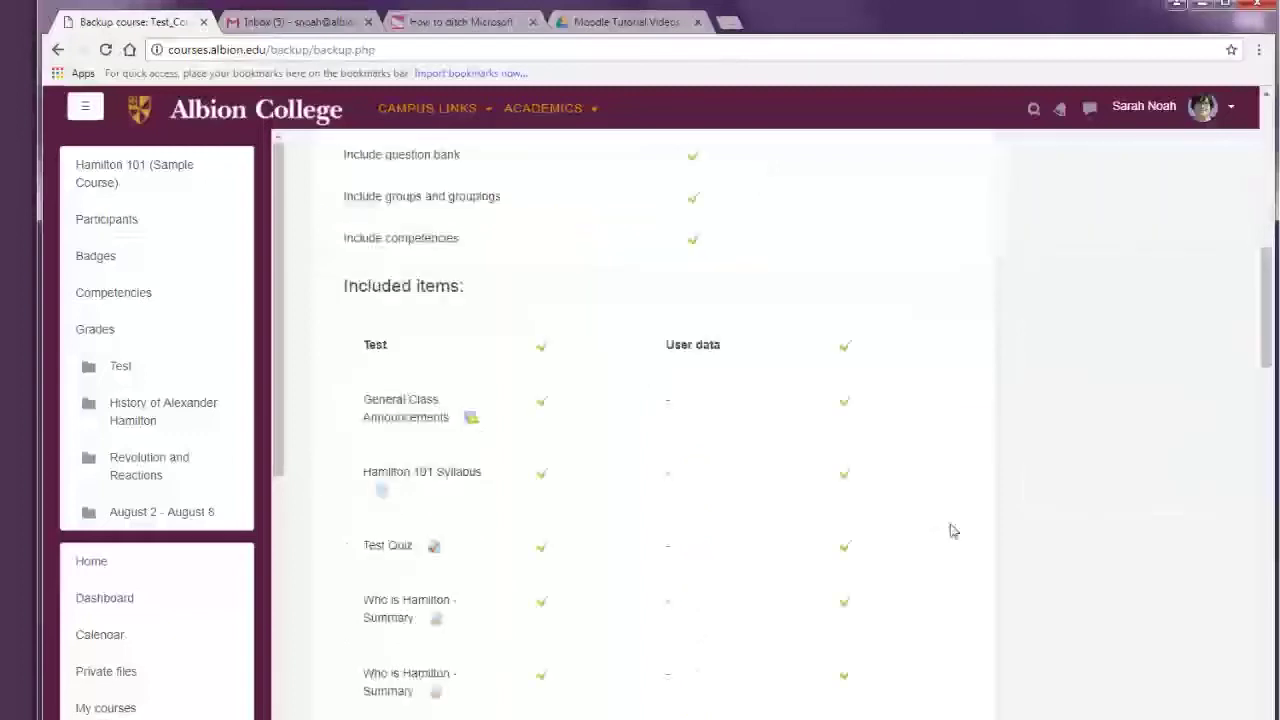
{"action": "scroll", "coordinate": [690, 420], "scroll_direction": "down", "scroll_amount": 15}
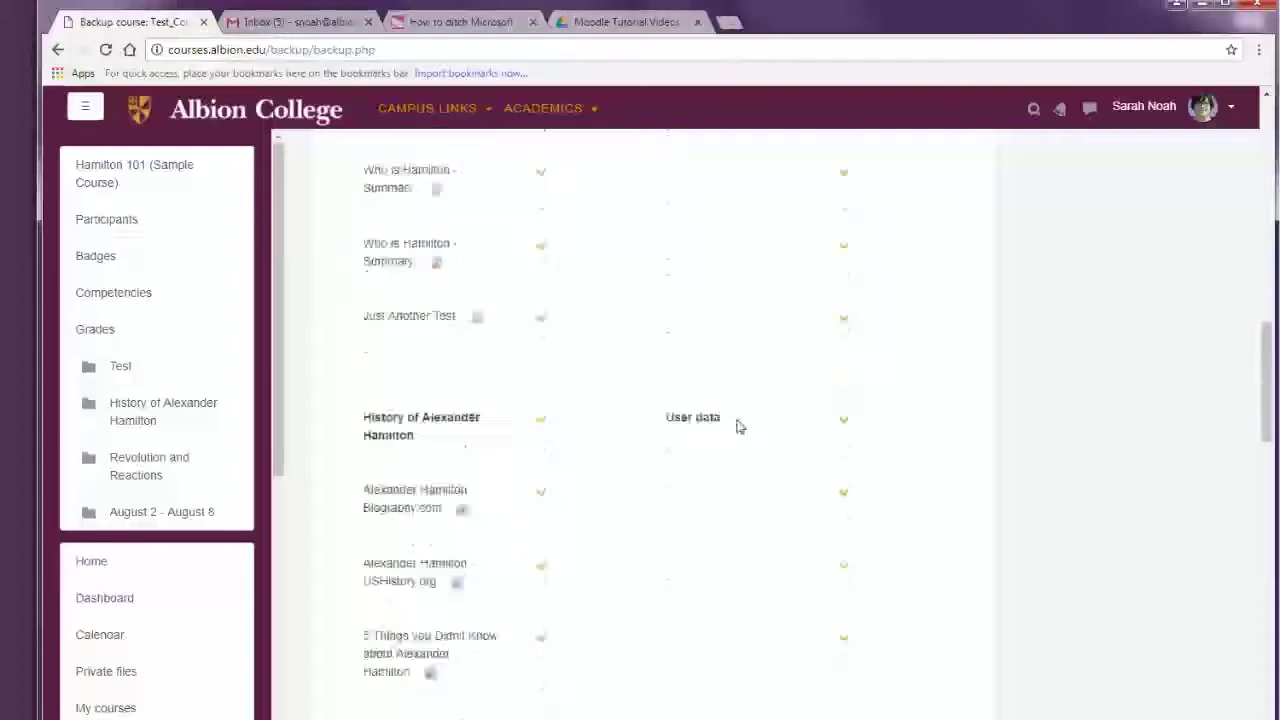
{"action": "scroll", "coordinate": [757, 437], "scroll_direction": "down", "scroll_amount": 10}
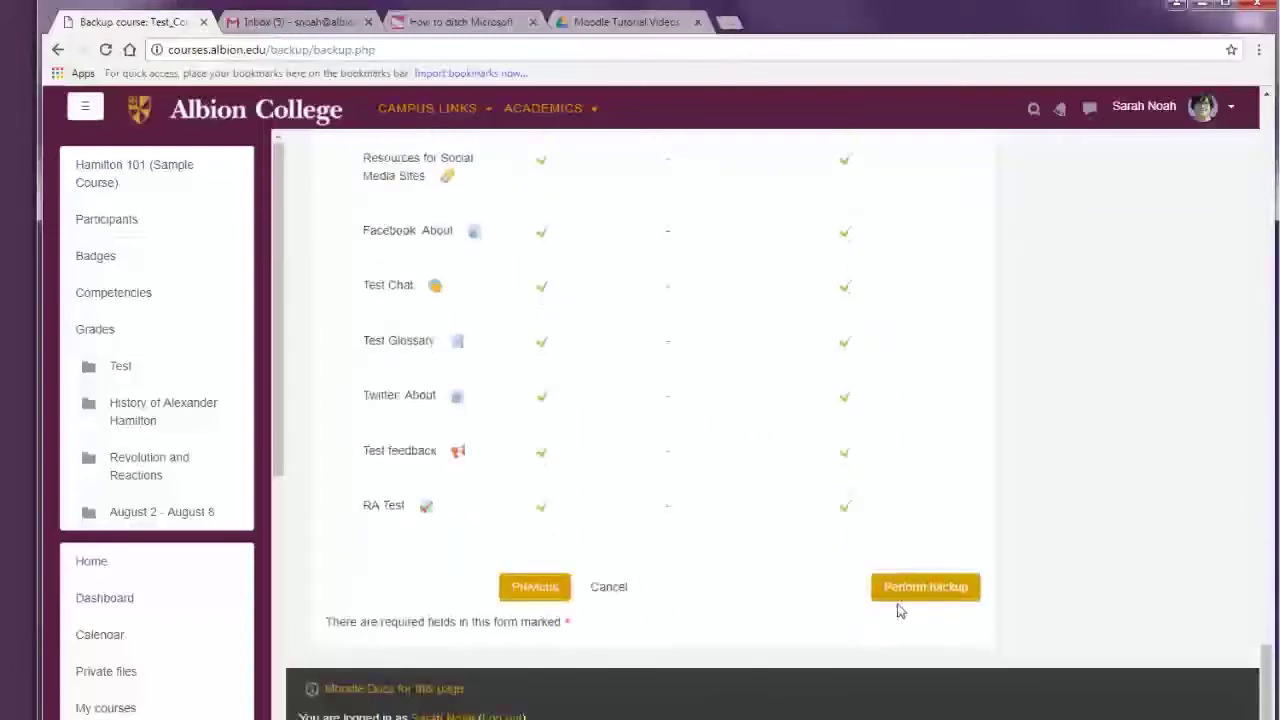
{"action": "left_click", "coordinate": [918, 590]}
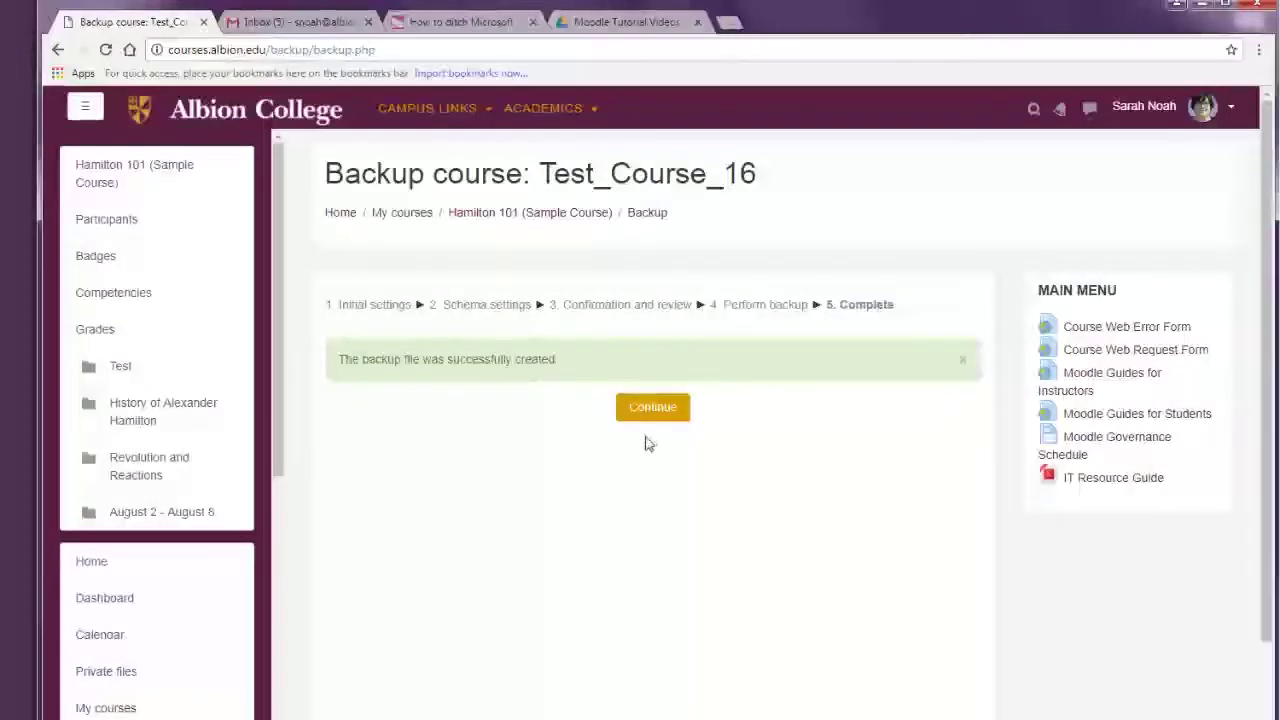
{"action": "left_click", "coordinate": [674, 414]}
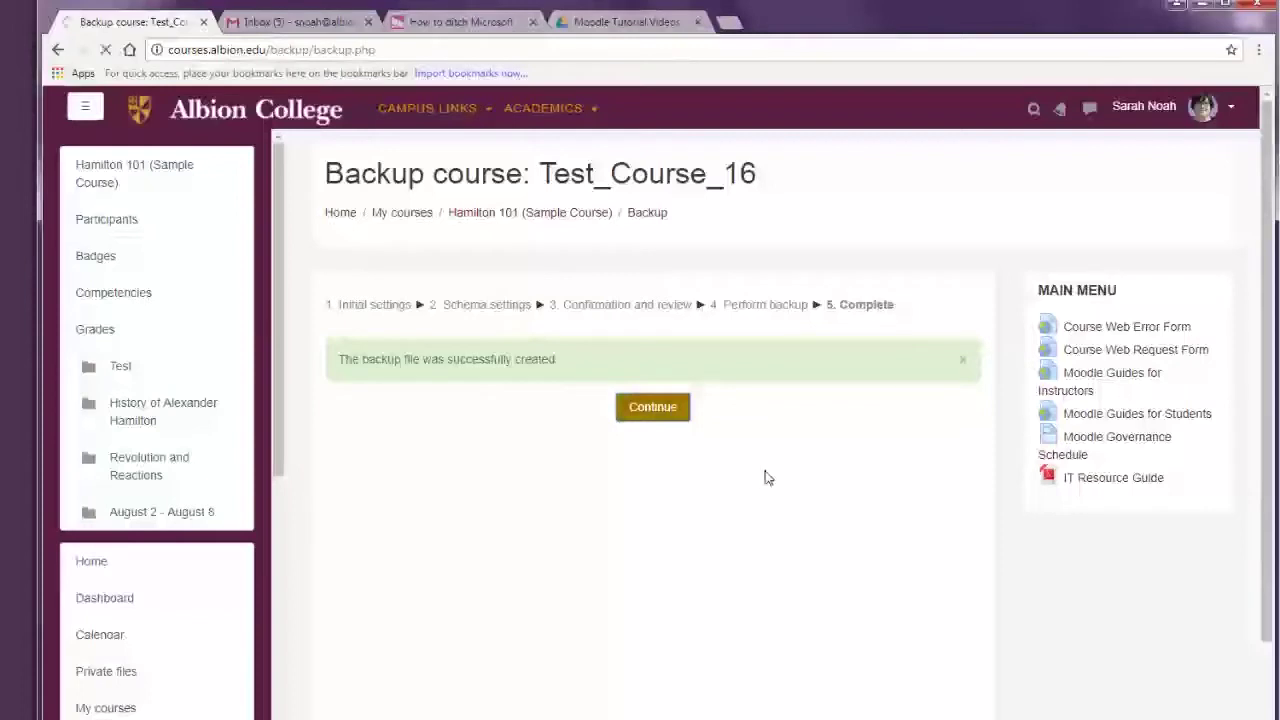
{"action": "scroll", "coordinate": [768, 479], "scroll_direction": "down", "scroll_amount": 2}
{"action": "scroll", "coordinate": [334, 500], "scroll_direction": "up", "scroll_amount": 1}
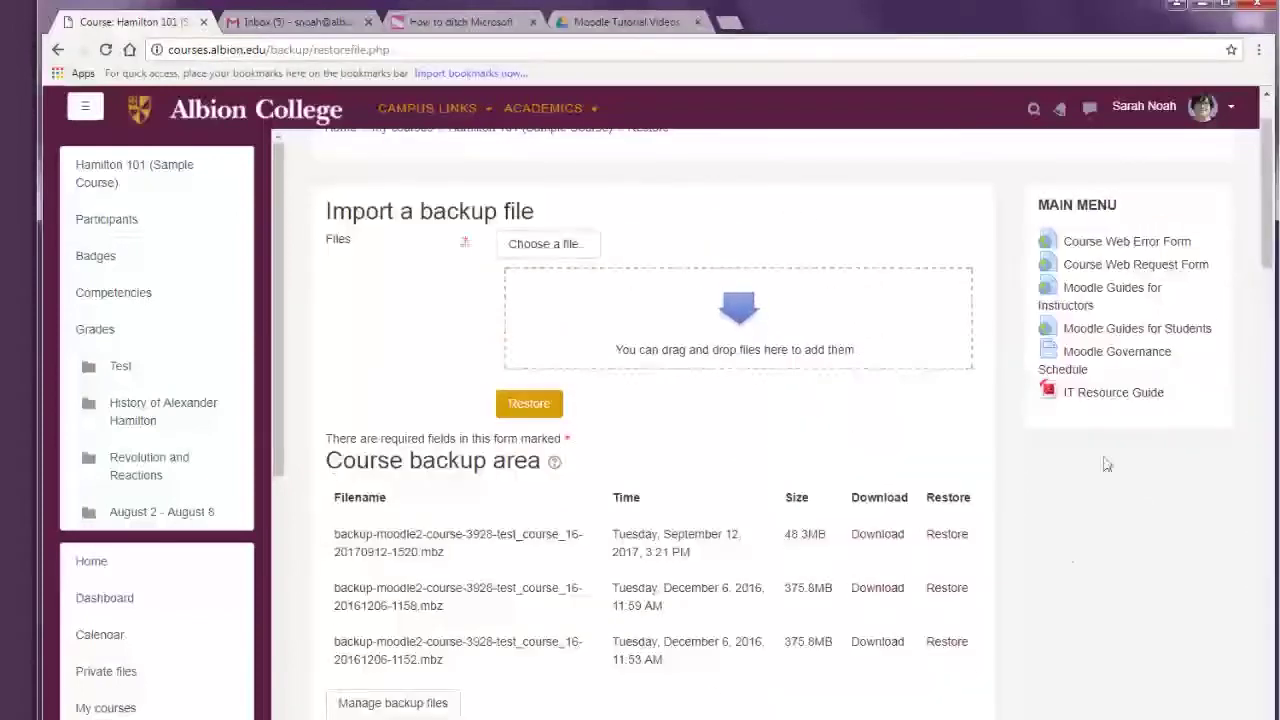
{"action": "scroll", "coordinate": [447, 520], "scroll_direction": "down", "scroll_amount": 1}
{"action": "scroll", "coordinate": [447, 520], "scroll_direction": "down", "scroll_amount": 1}
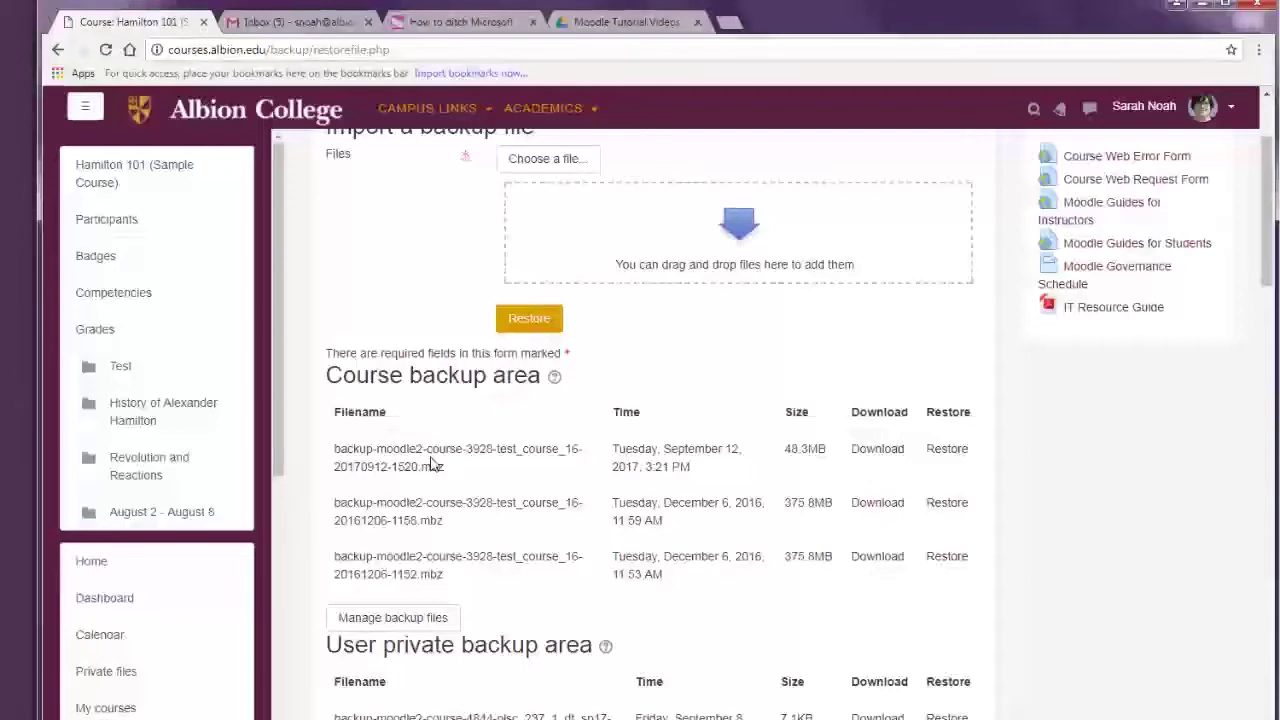
{"action": "left_click", "coordinate": [881, 452]}
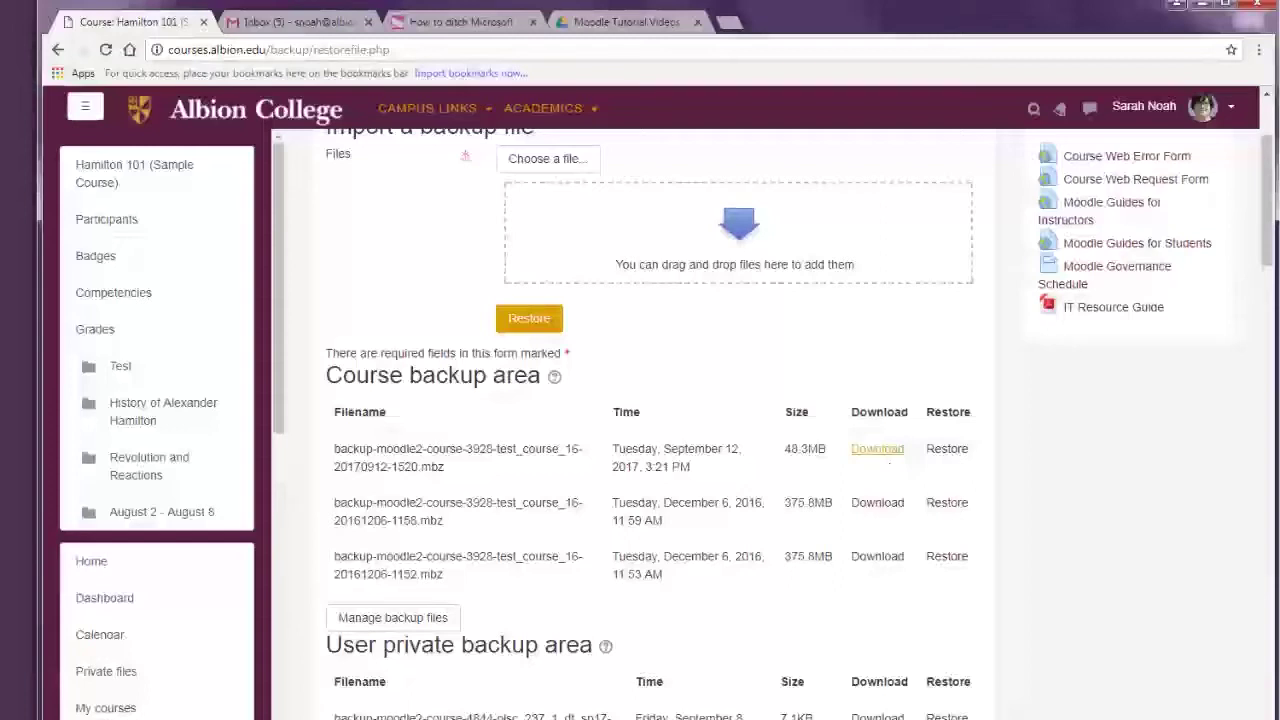
{"action": "left_click", "coordinate": [877, 449]}
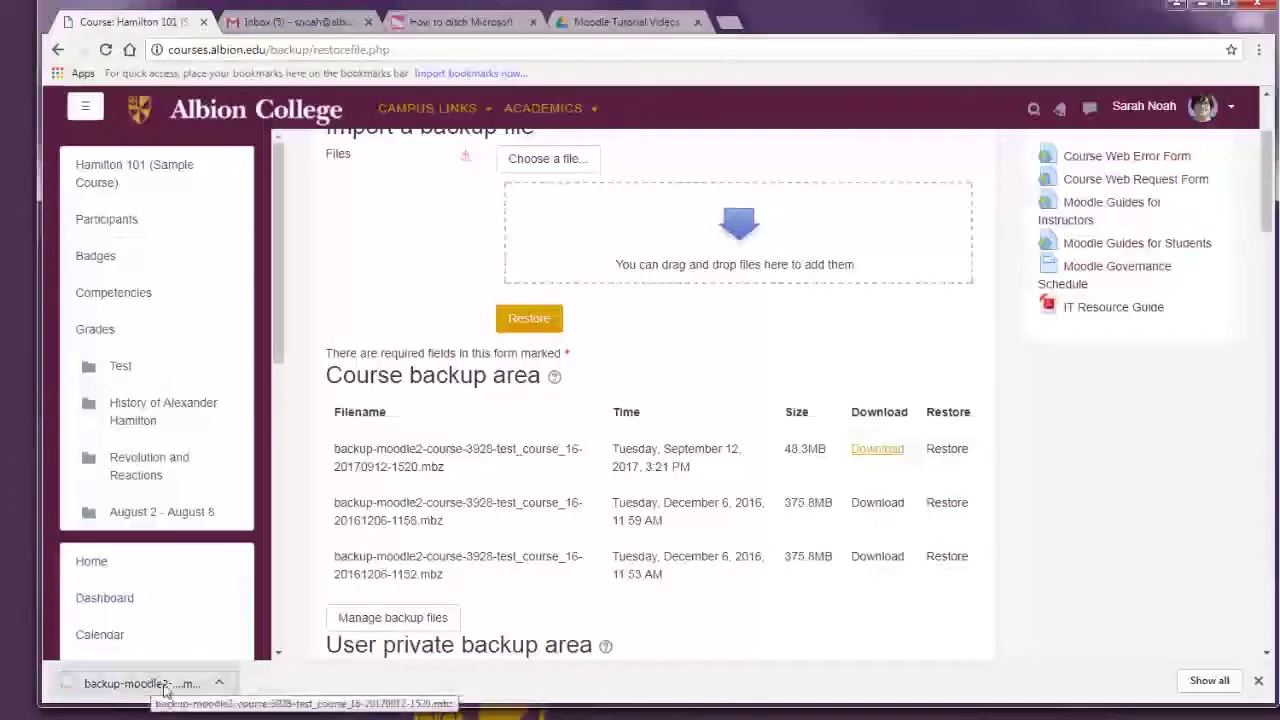
Step: Show the downloaded backup file in the Downloads folder in Windows Explorer, move it to the desktop and minimize the folder window
{"action": "left_click", "coordinate": [220, 683]}
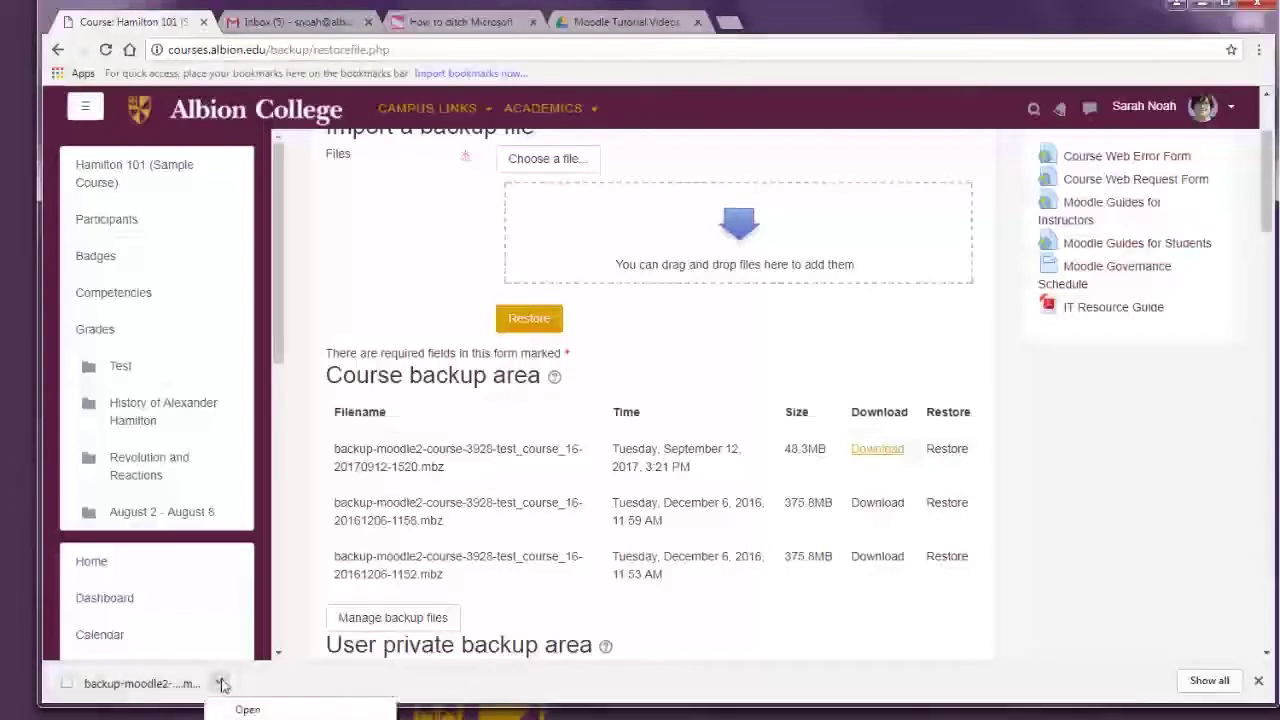
{"action": "left_click", "coordinate": [247, 709]}
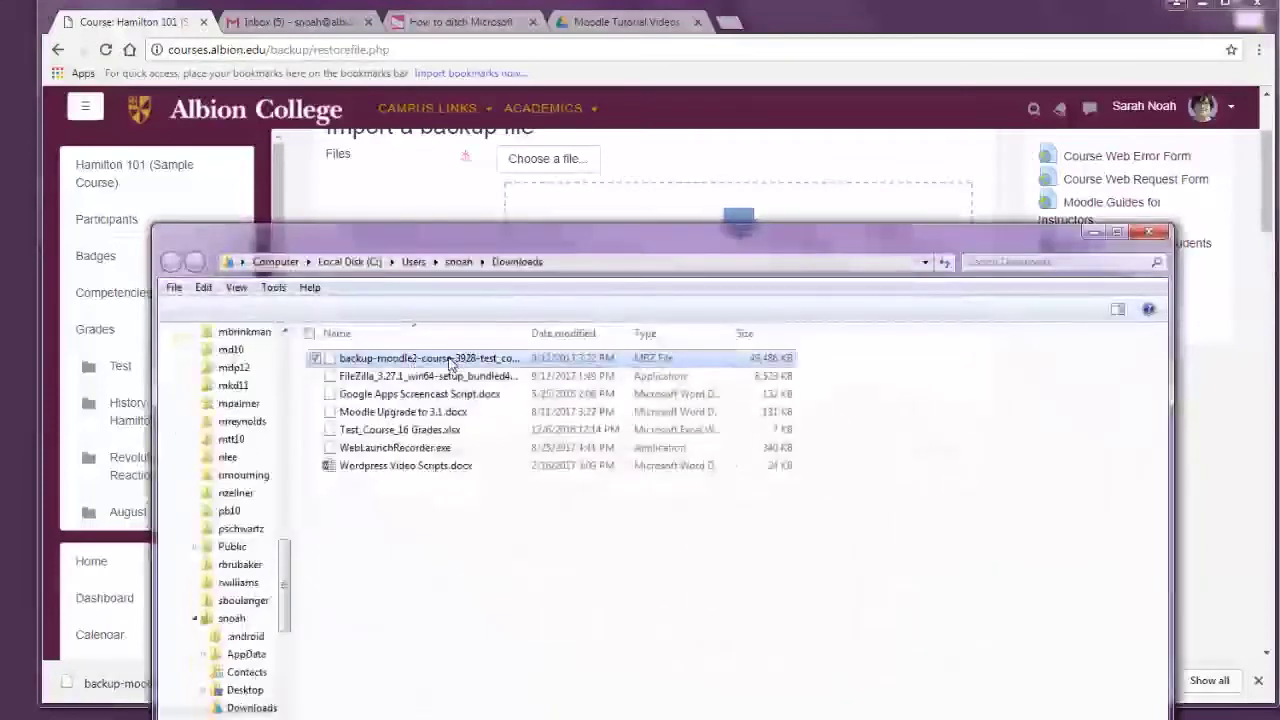
{"action": "left_click_drag", "start_coordinate": [808, 27], "coordinate": [1140, 20]}
{"action": "left_click", "coordinate": [530, 330]}
{"action": "left_click_drag", "start_coordinate": [515, 360], "coordinate": [95, 110]}
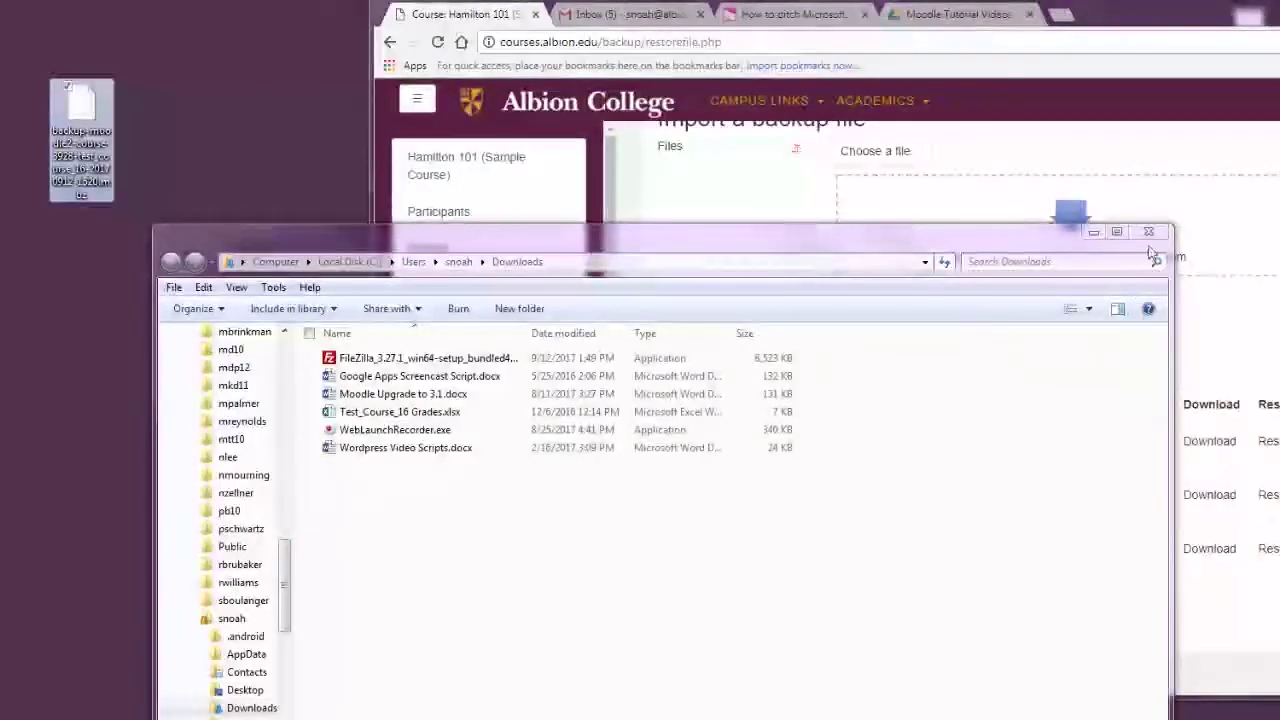
{"action": "left_click", "coordinate": [1095, 236]}
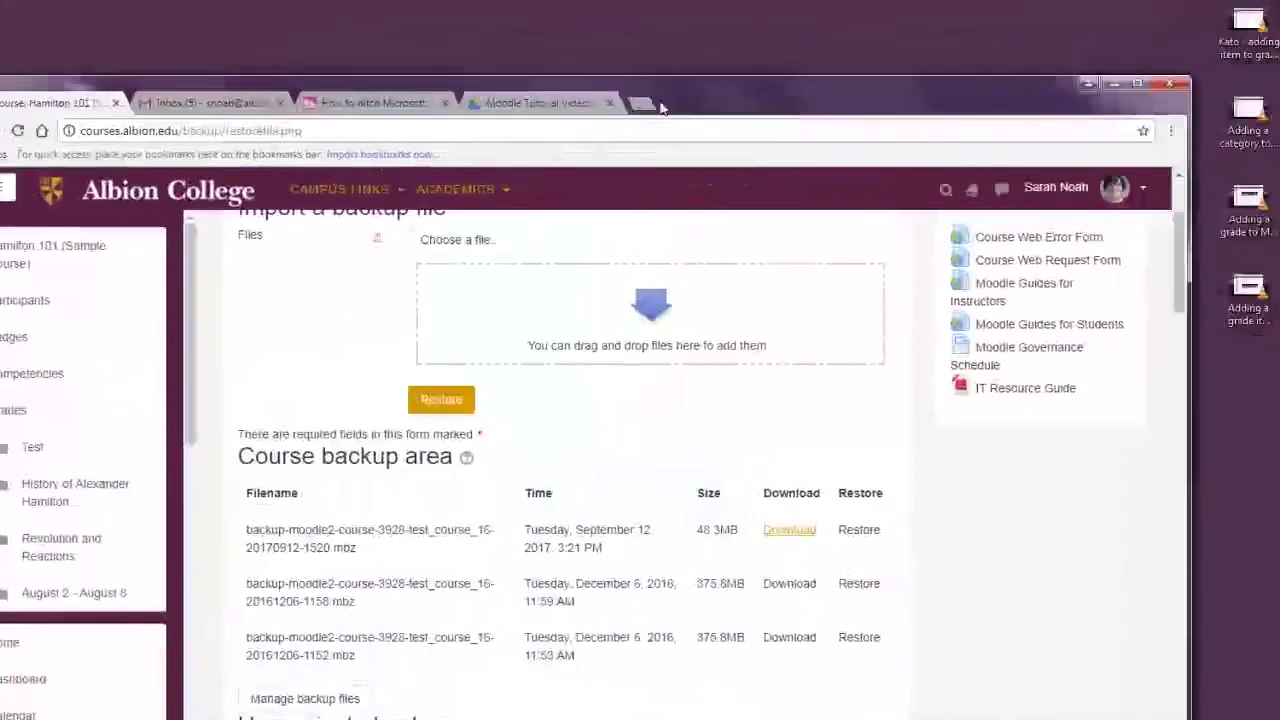